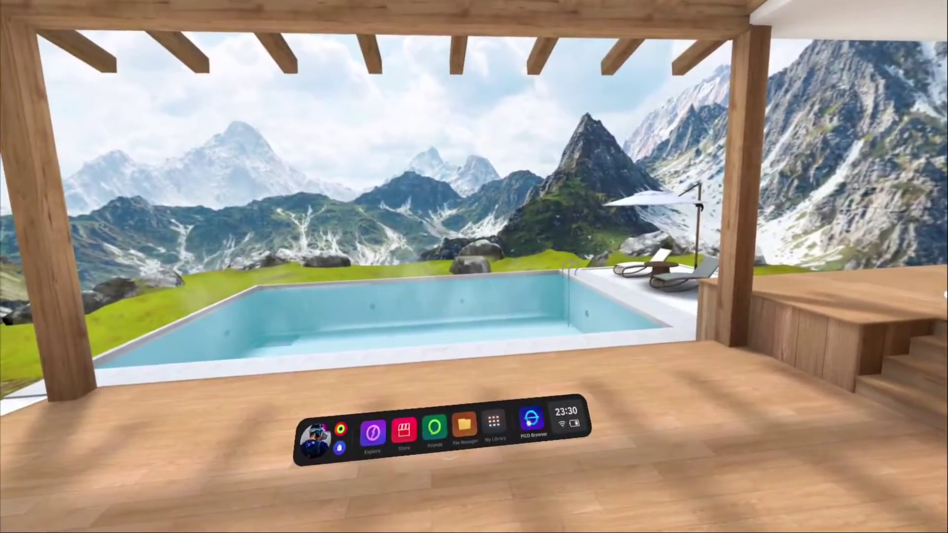
Launch PICO Browser and start typing 'disney' into the address bar.
click(529, 421)
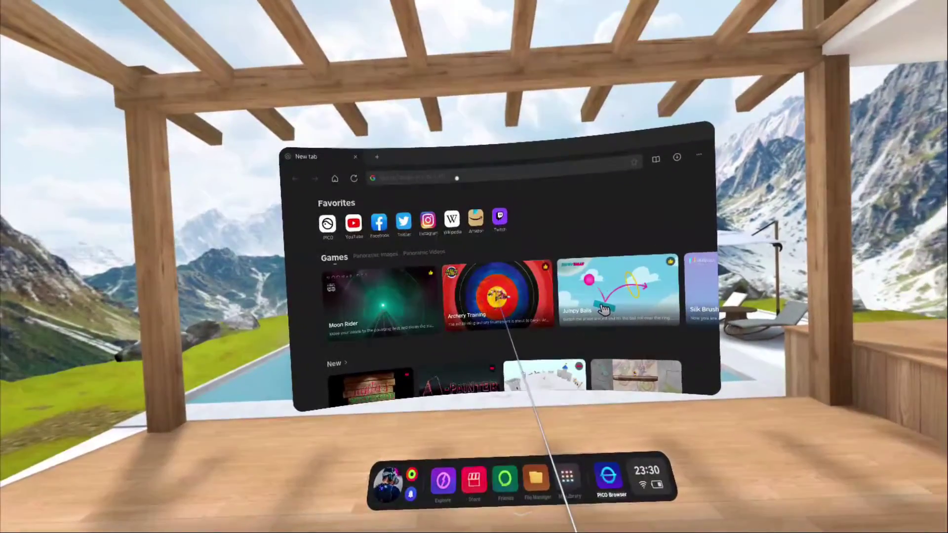
click(447, 193)
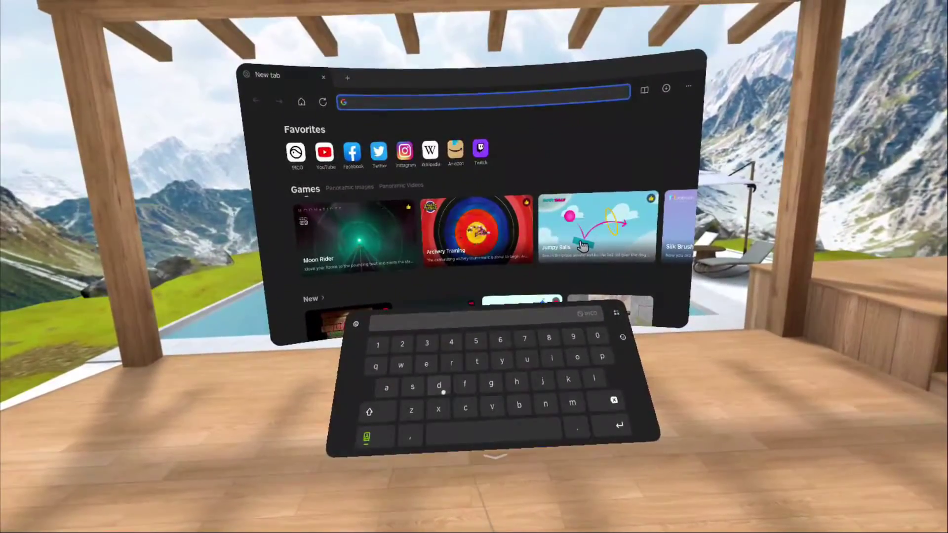
text(d)
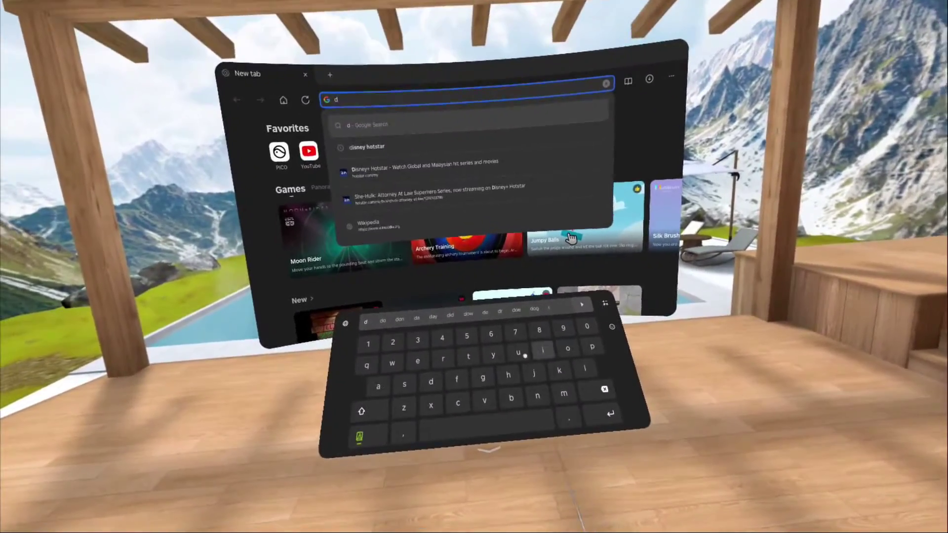
text(isne)
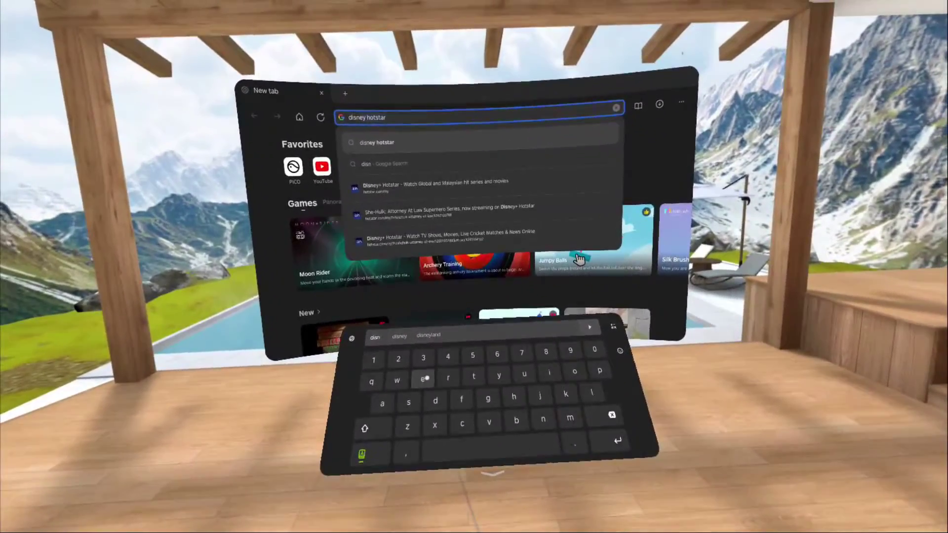
text(y)
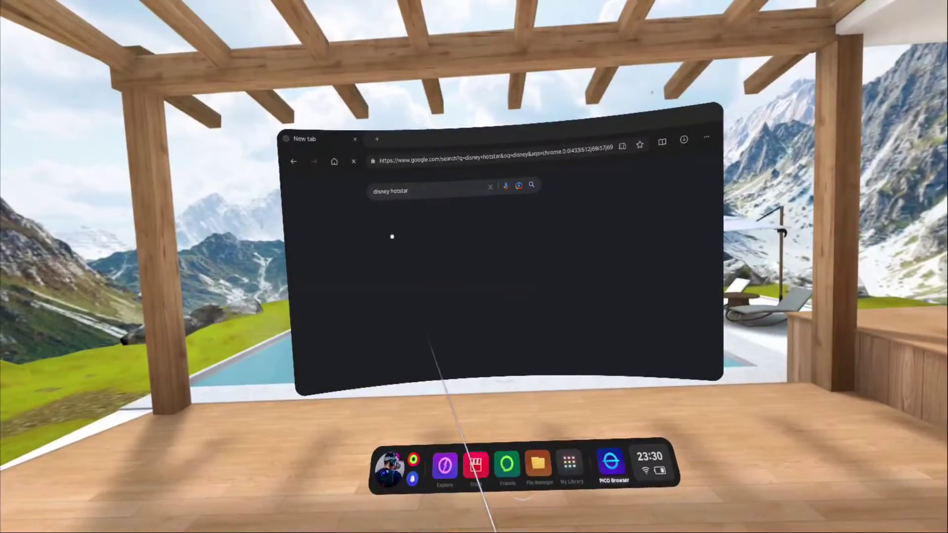
Scroll down and back up through the Disney+ Hotstar home page rows.
scroll(443, 273, down, 1)
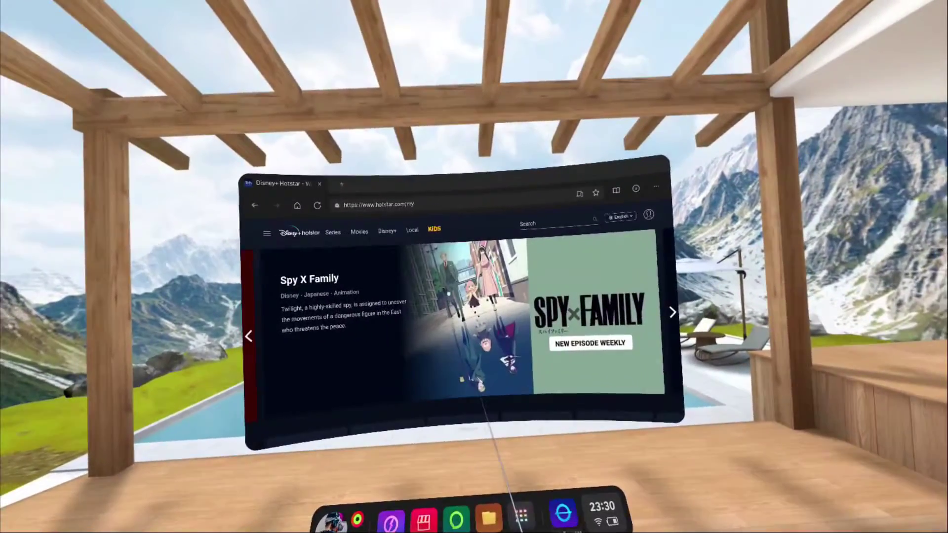
scroll(482, 398, down, 5)
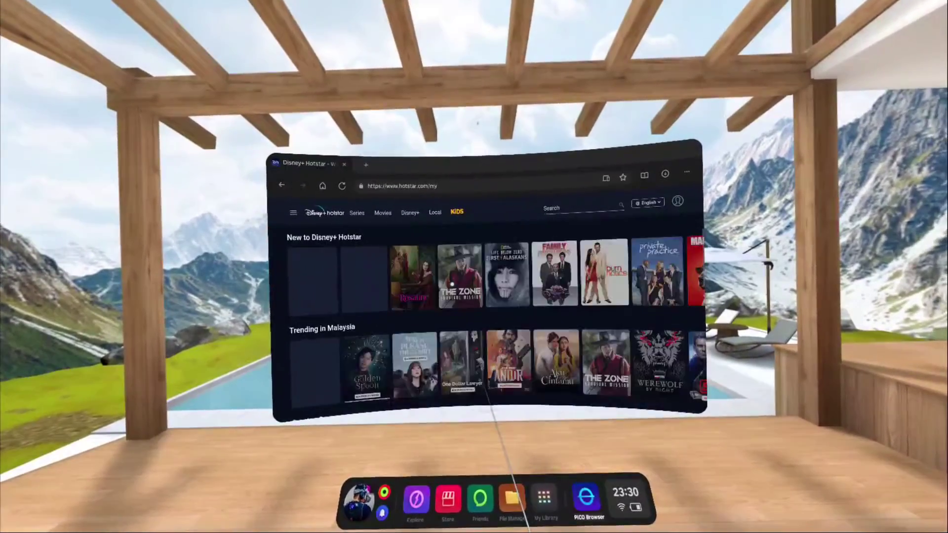
scroll(486, 378, down, 1)
scroll(500, 399, up, 3)
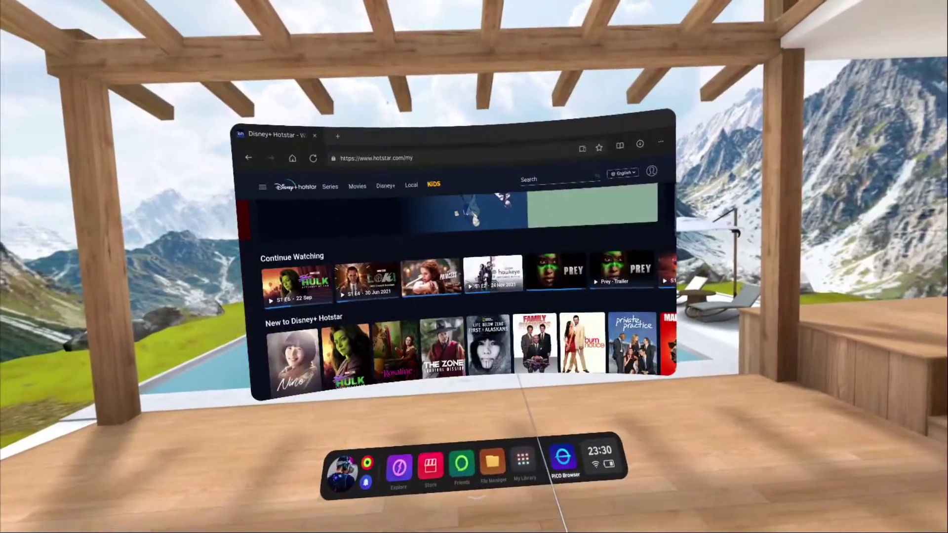
mouse_move(484, 284)
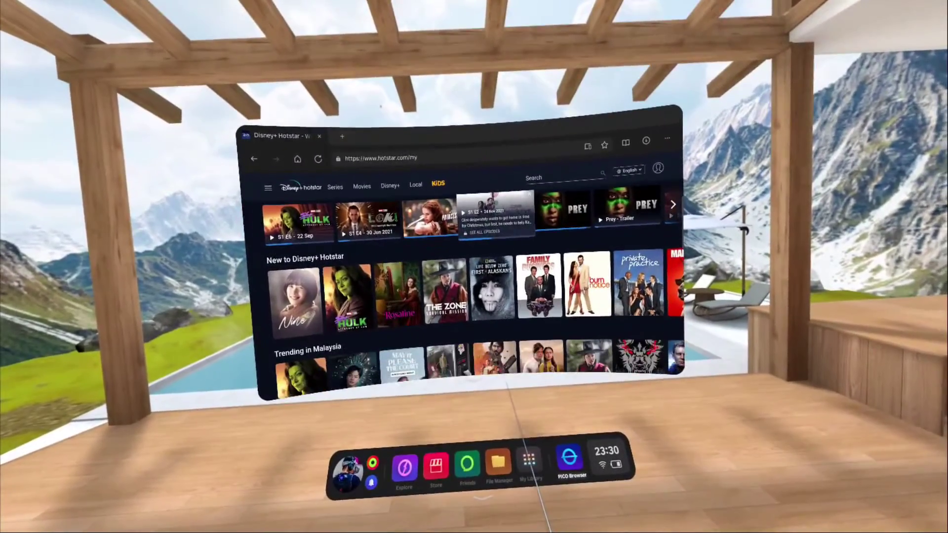
scroll(425, 375, down, 2)
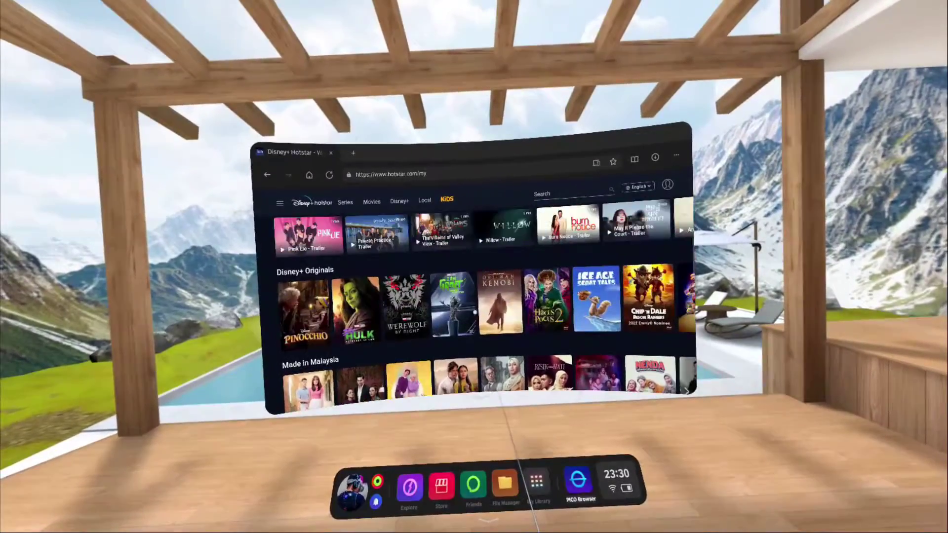
scroll(501, 391, down, 2)
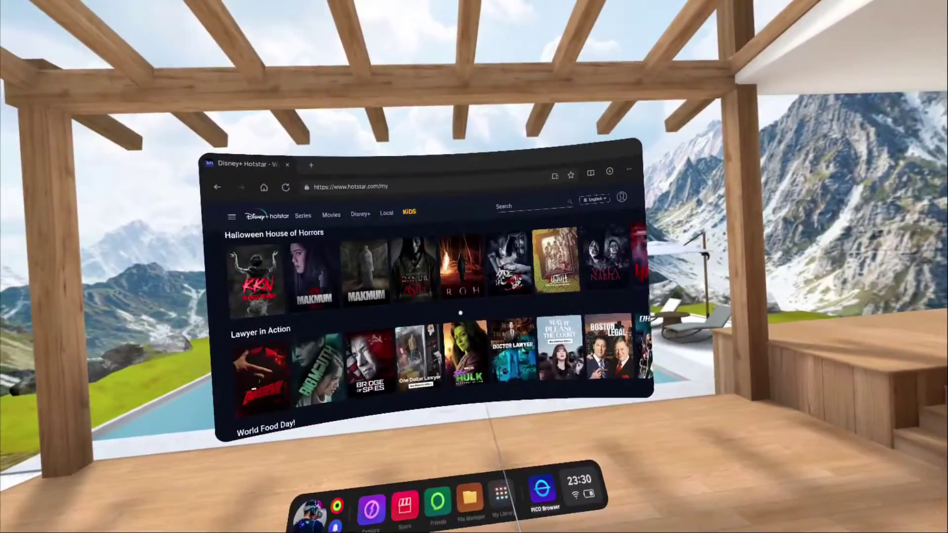
scroll(461, 312, up, 3)
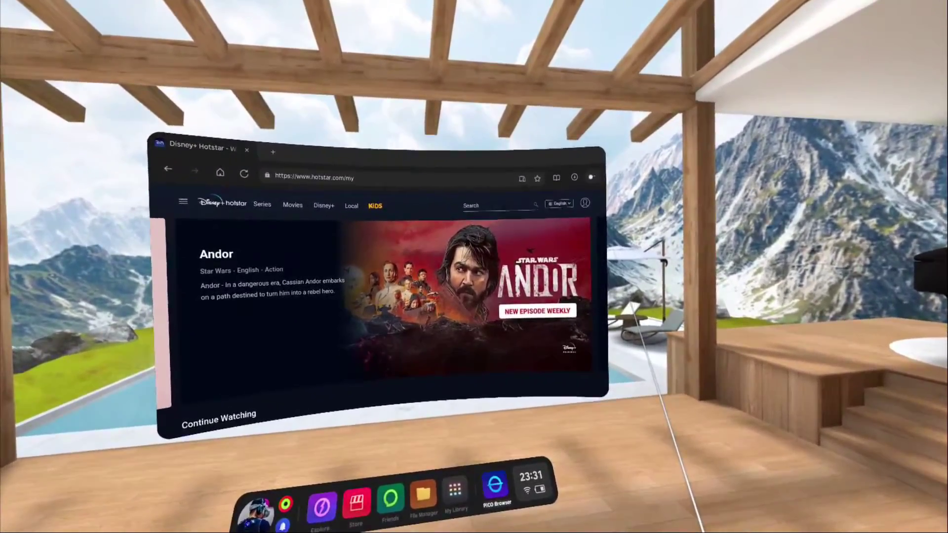
Save the Hotstar page as an app shortcut, trimming its name to 'Disney+ Hotstar'.
click(592, 186)
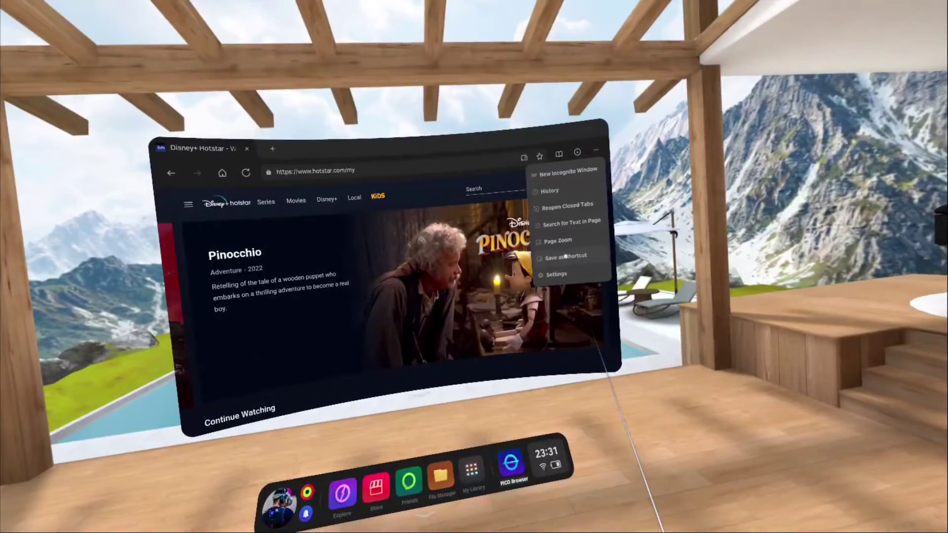
click(563, 256)
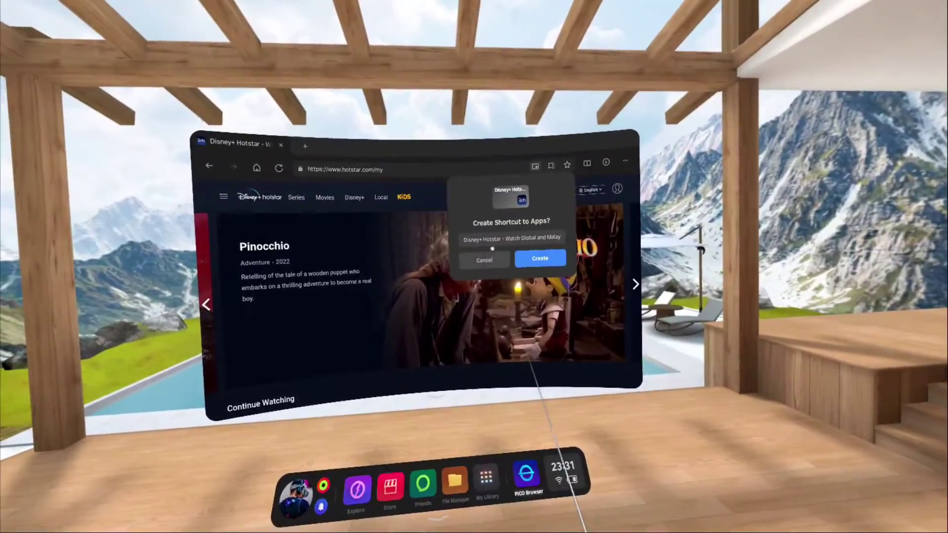
click(512, 243)
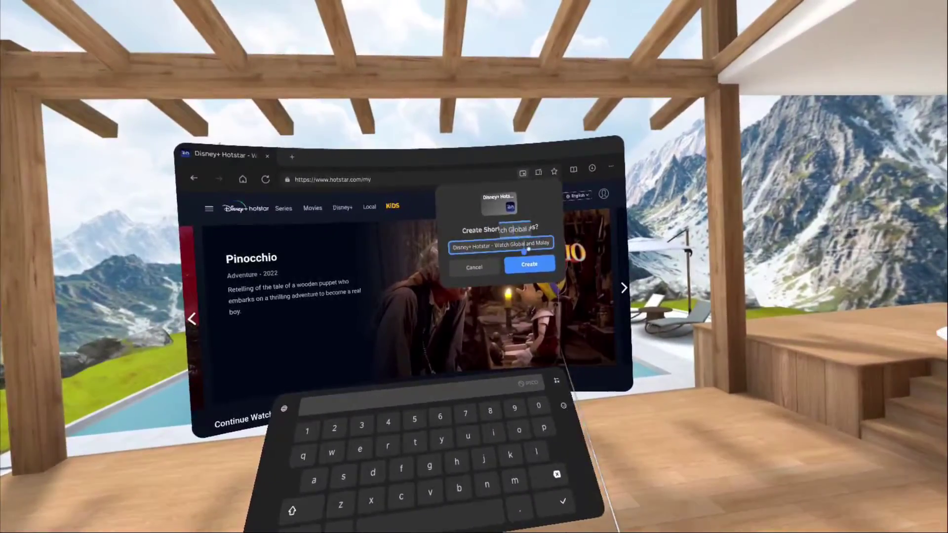
drag(524, 251, 551, 243)
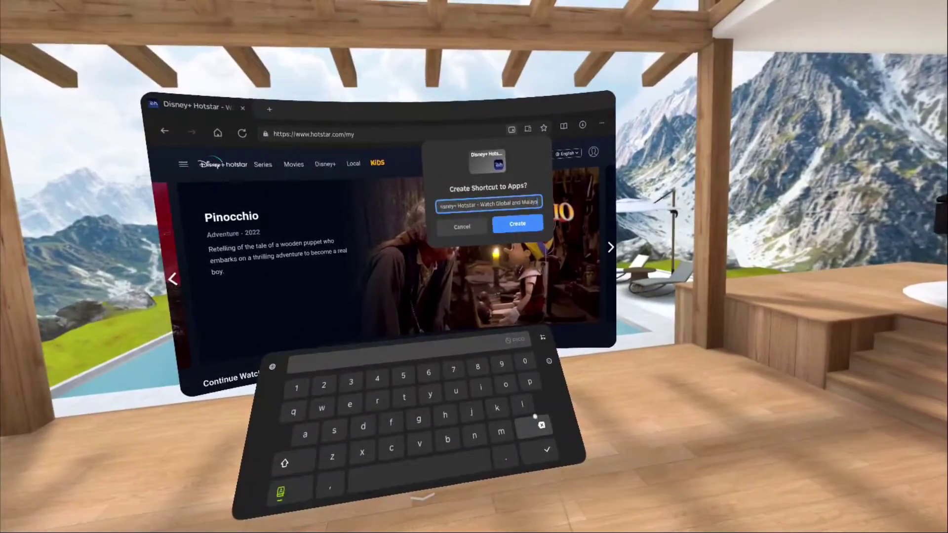
click(542, 429)
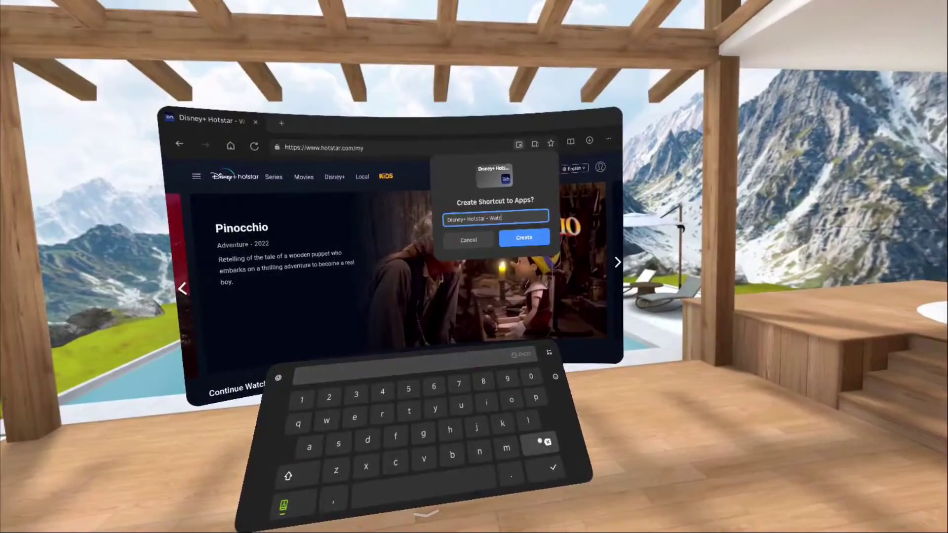
click(541, 441)
click(541, 441)
click(541, 441)
click(541, 441)
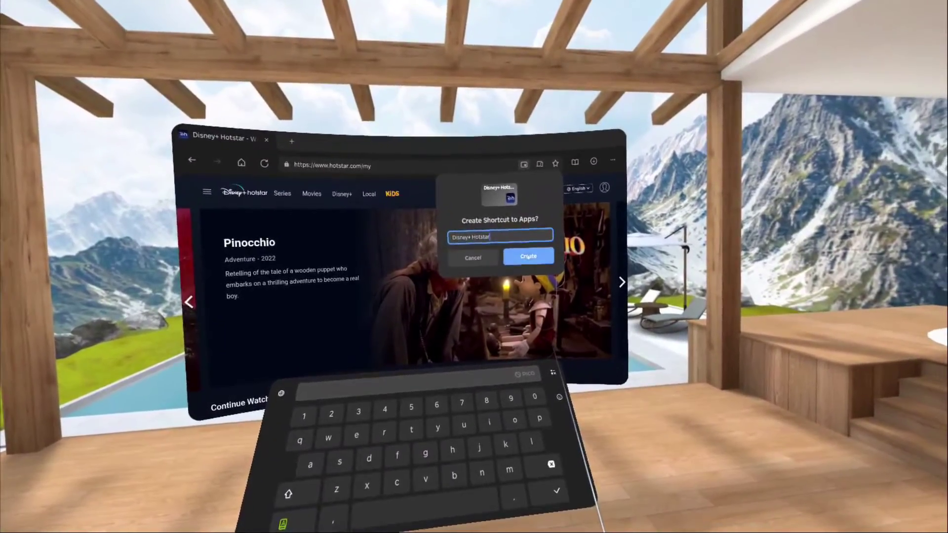
click(528, 258)
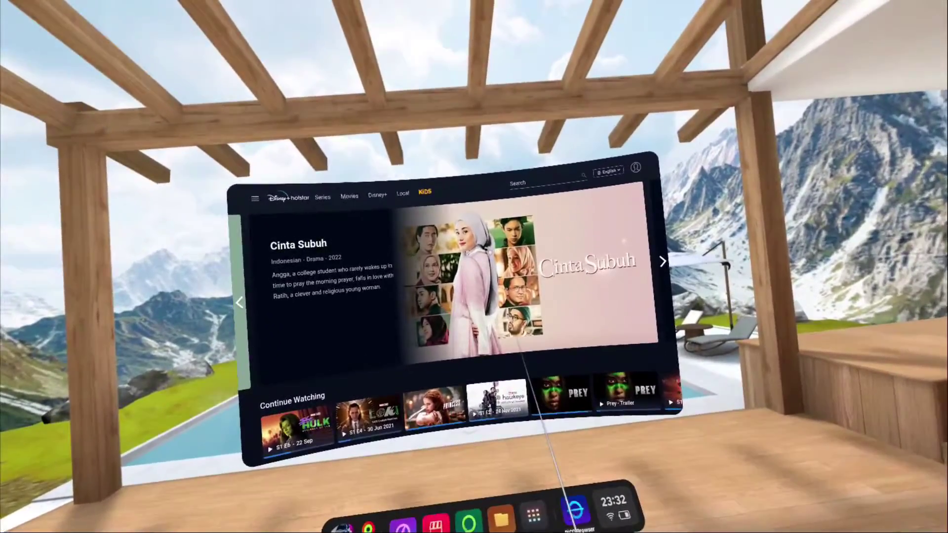
Scroll to the Lawyer in Action row and show the She-Hulk: Attorney At Law preview card.
scroll(518, 340, down, 10)
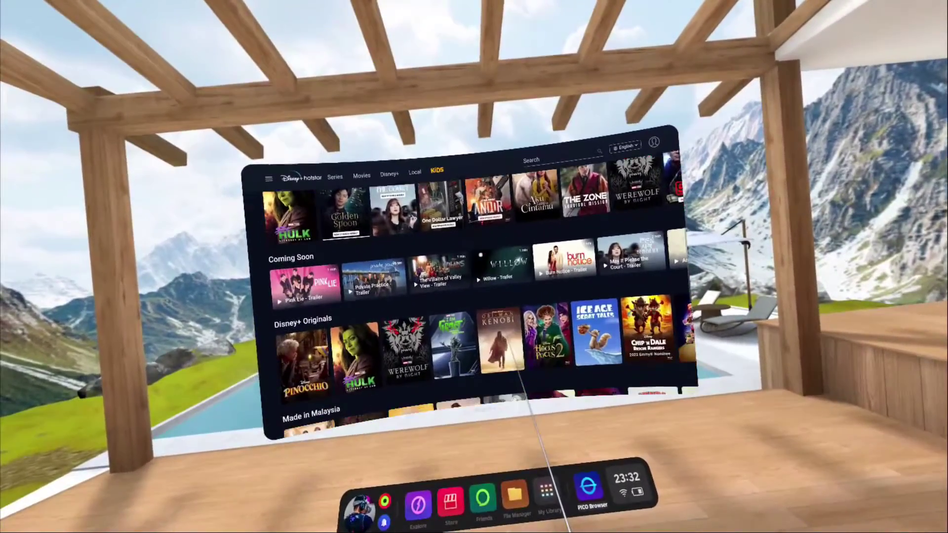
scroll(519, 376, down, 10)
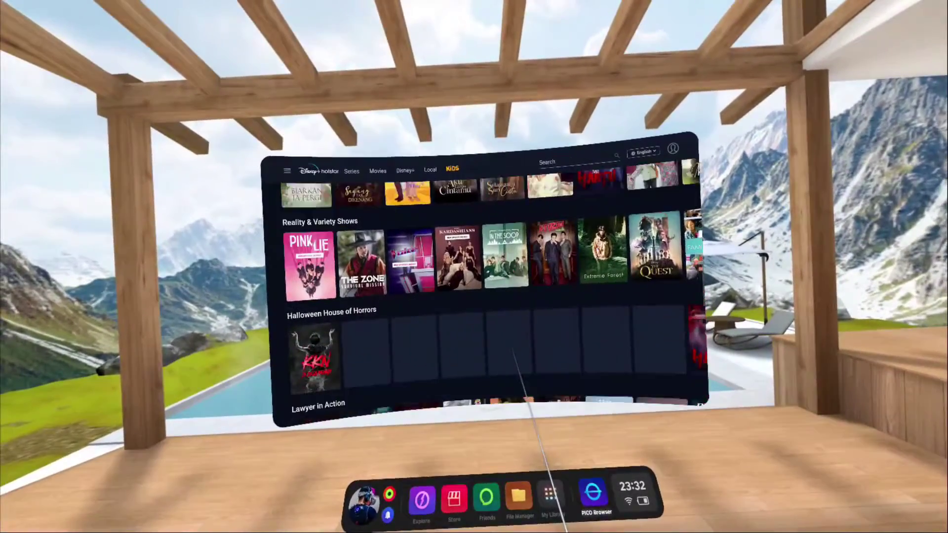
scroll(514, 349, down, 8)
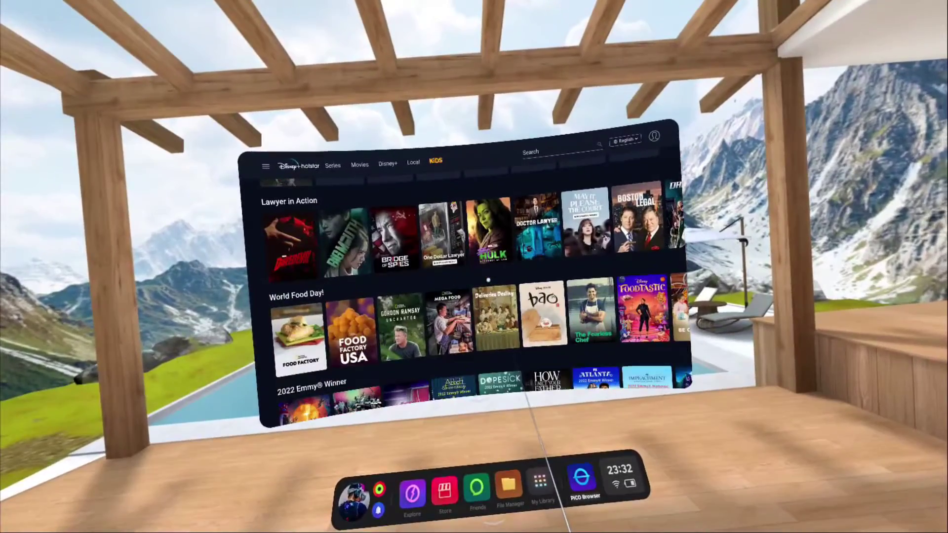
scroll(488, 280, down, 3)
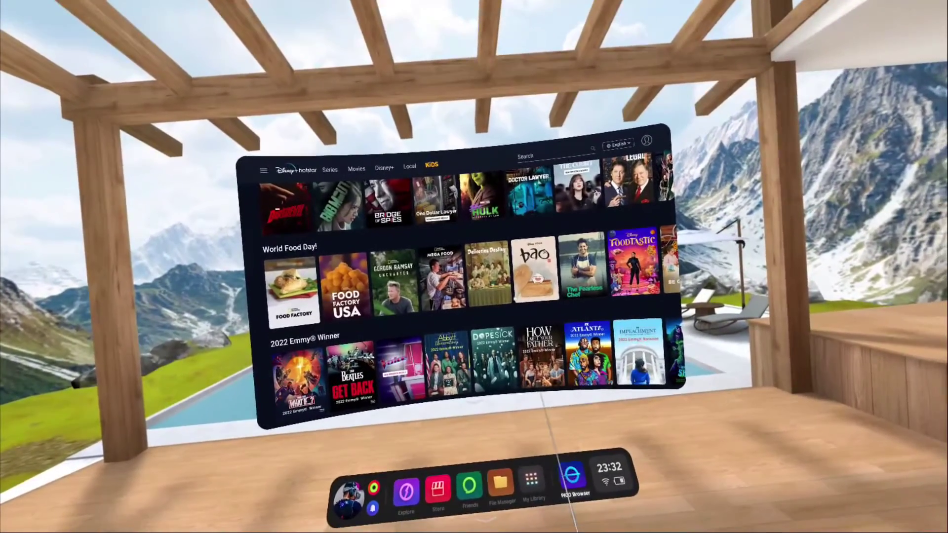
scroll(524, 390, down, 4)
scroll(509, 382, up, 8)
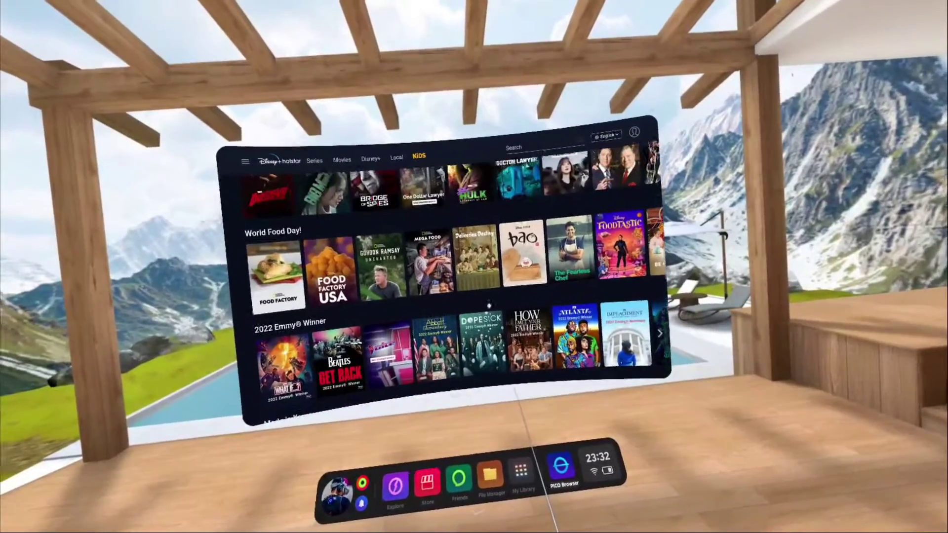
mouse_move(487, 282)
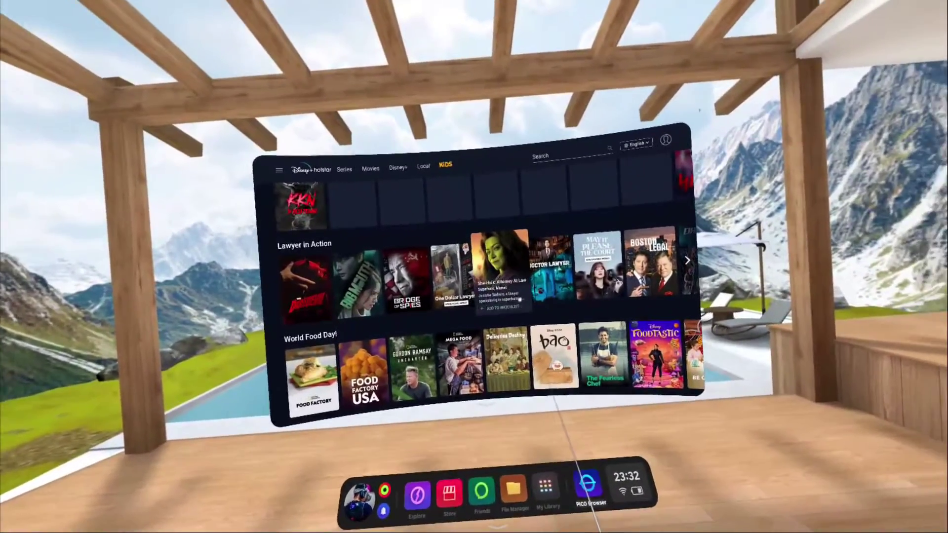
mouse_move(522, 254)
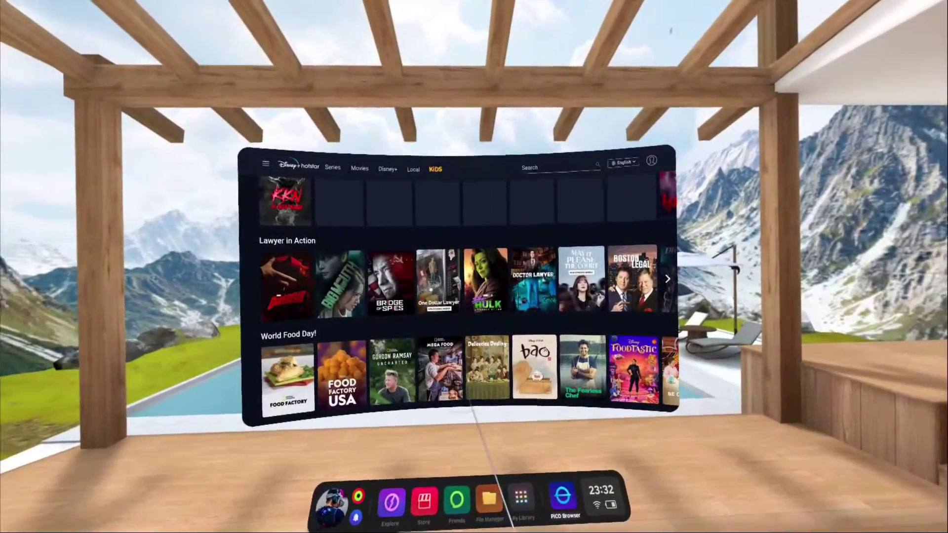
scroll(493, 277, down, 3)
scroll(469, 285, up, 3)
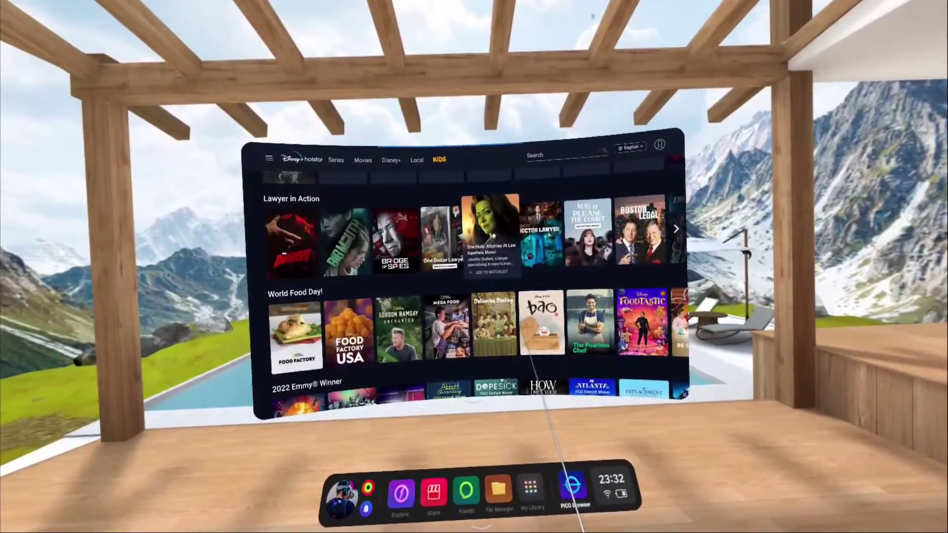
Open the She-Hulk: Attorney At Law details page and resume S1 E6 via Continue Watching.
click(488, 244)
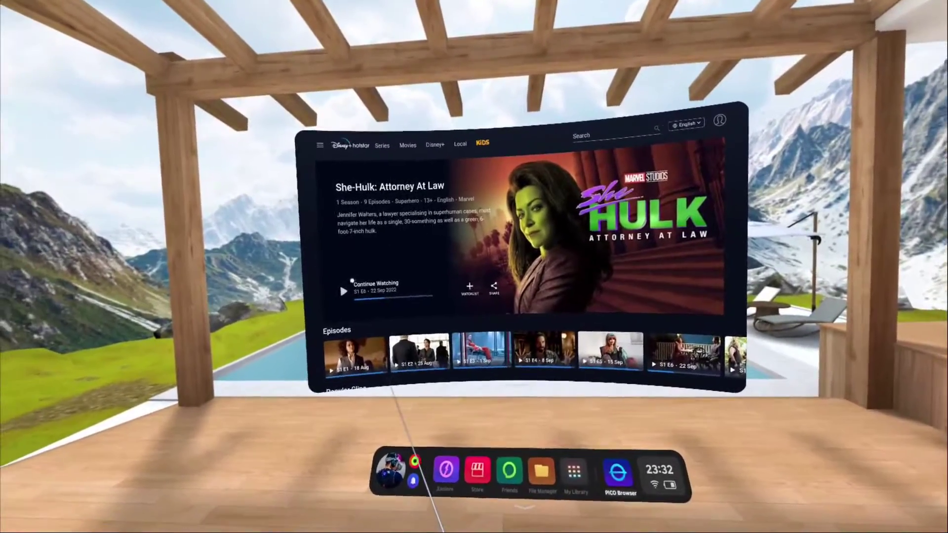
click(334, 296)
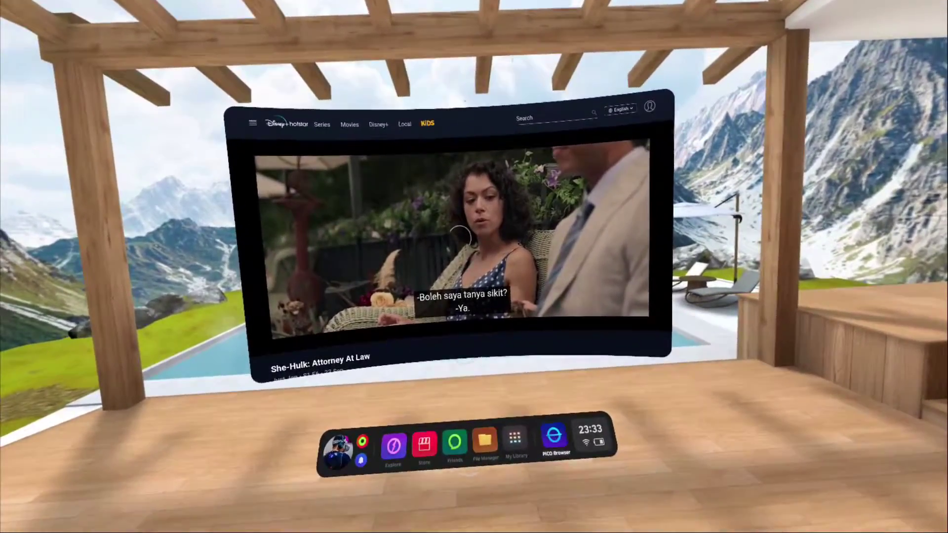
mouse_move(363, 270)
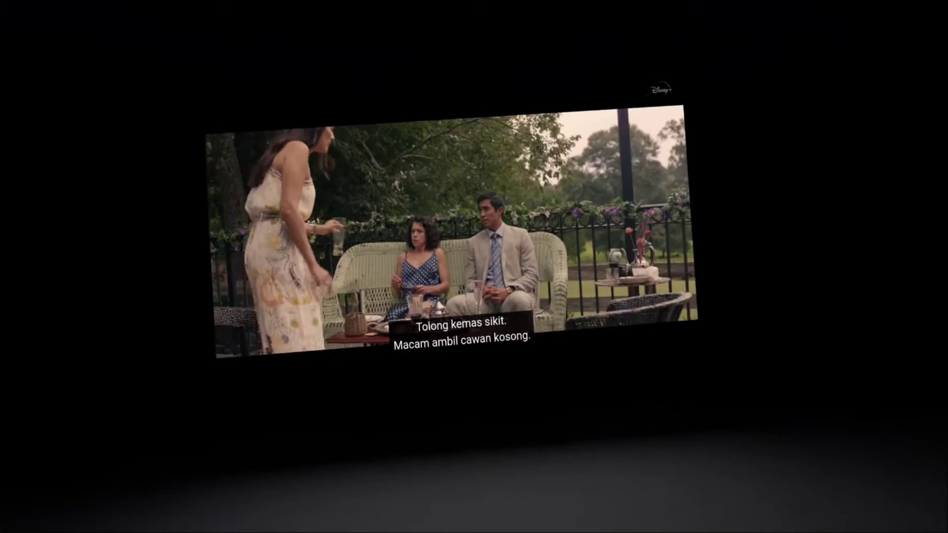
mouse_move(494, 274)
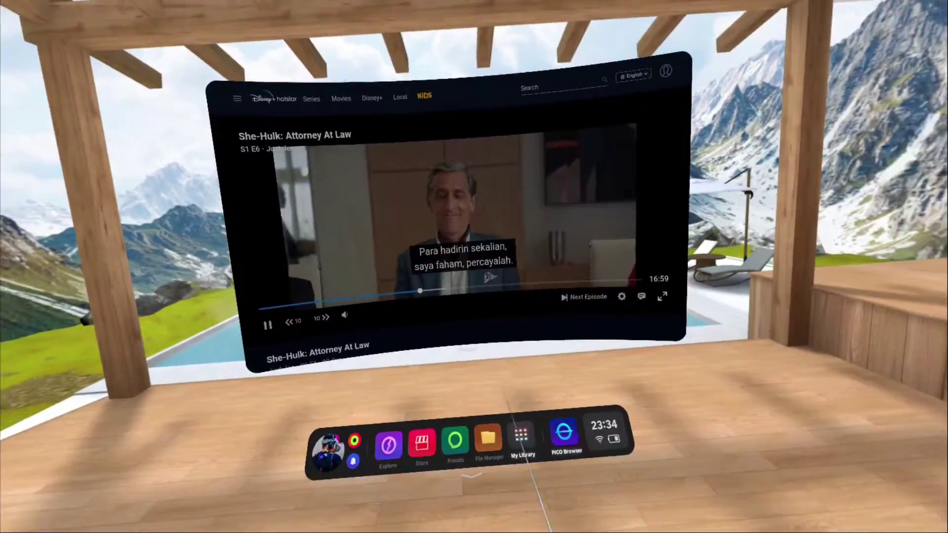
Bring up the My Library Apps list from the dock.
click(551, 476)
click(551, 476)
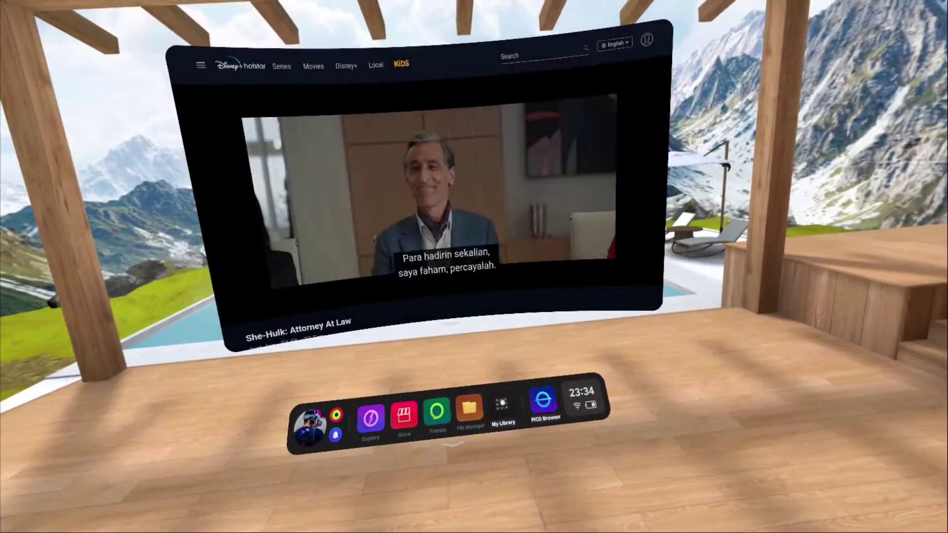
click(511, 409)
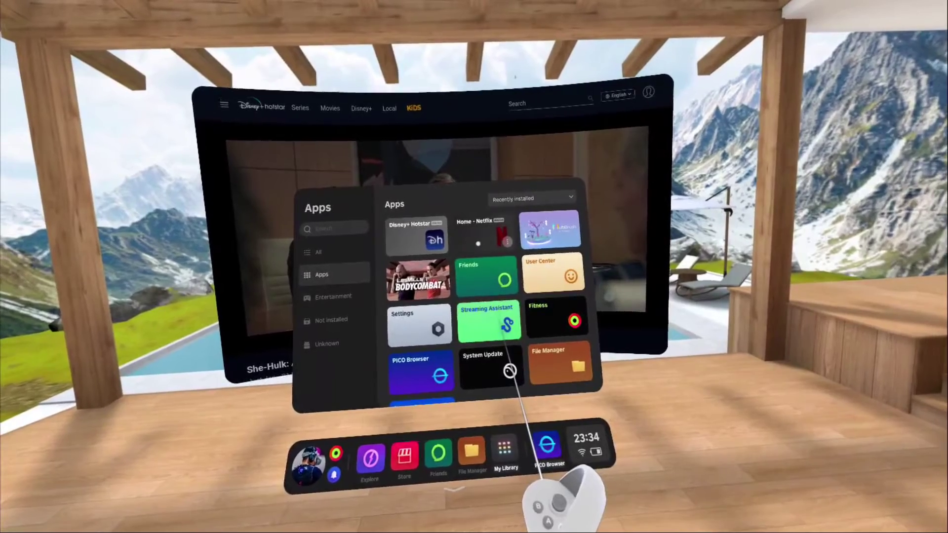